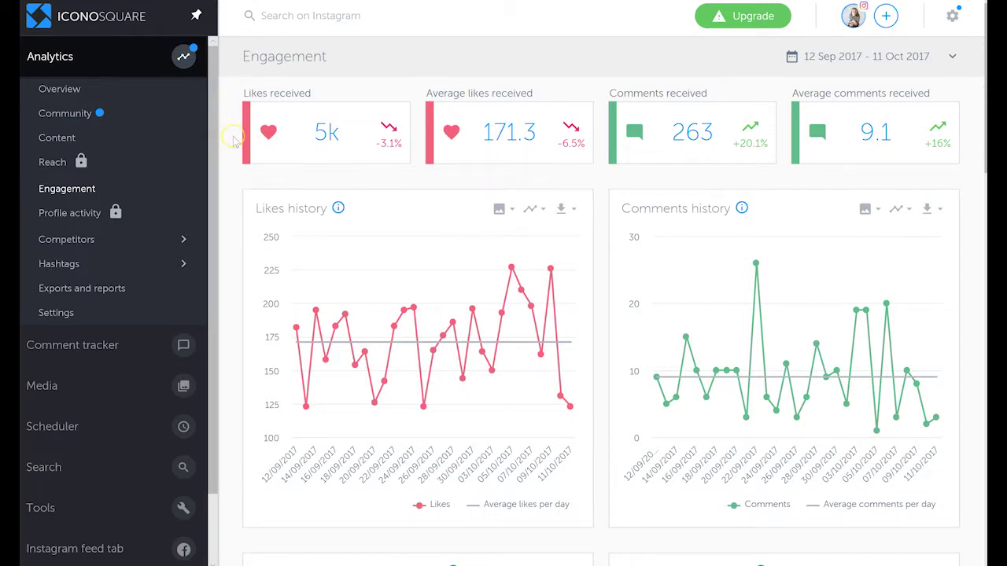
Step: Scroll the Engagement page to the Best time to post heatmap (Mondays at 10am) and Hashtag performance chart
scroll(235, 141, "down", 1)
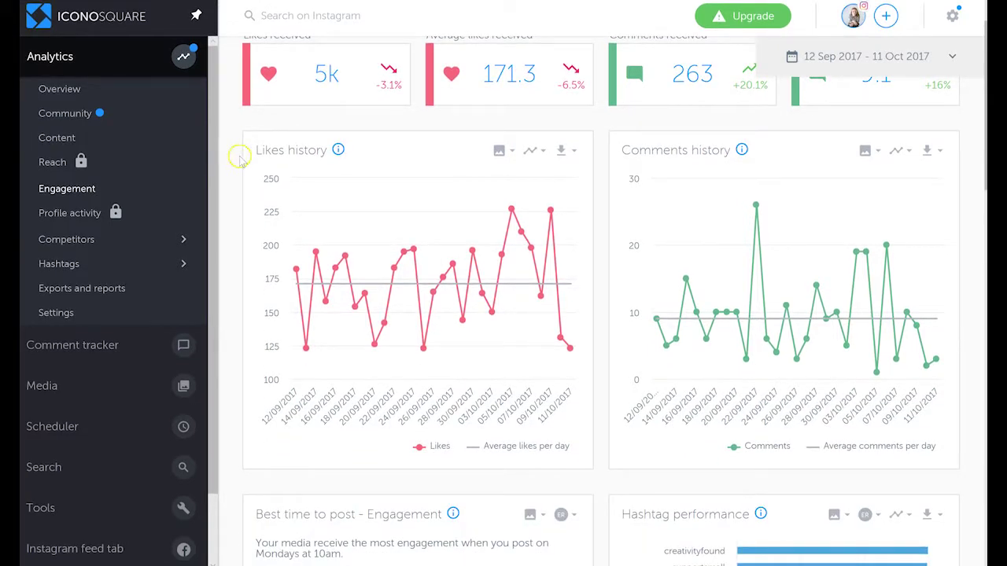
scroll(240, 162, "down", 1)
scroll(244, 169, "down", 4)
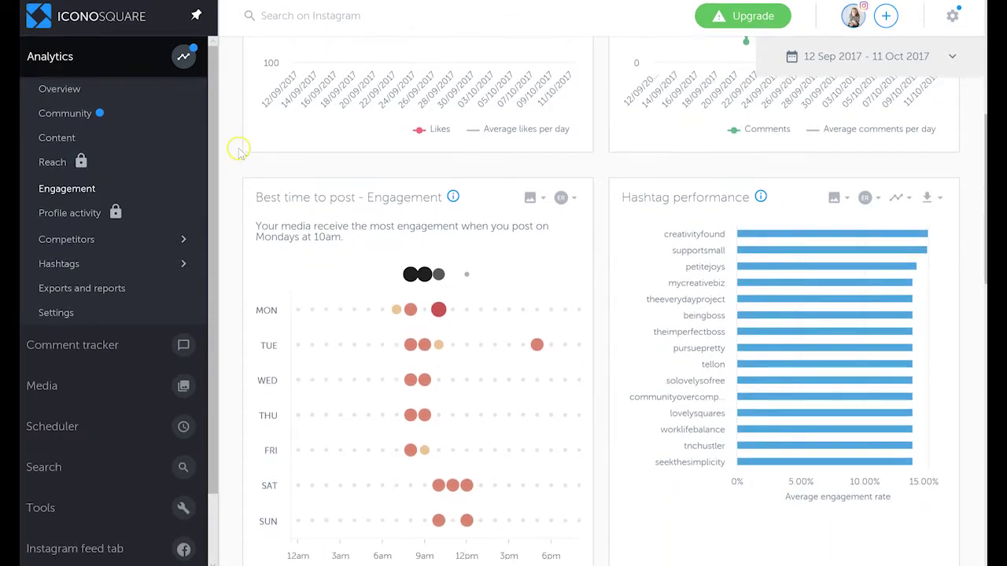
scroll(236, 195, "down", 2)
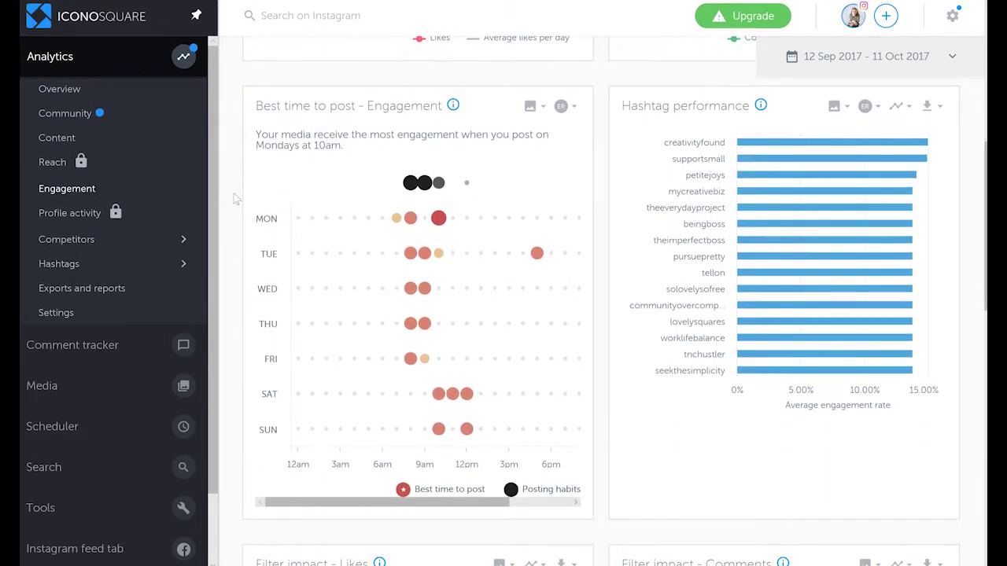
mouse_move(351, 173)
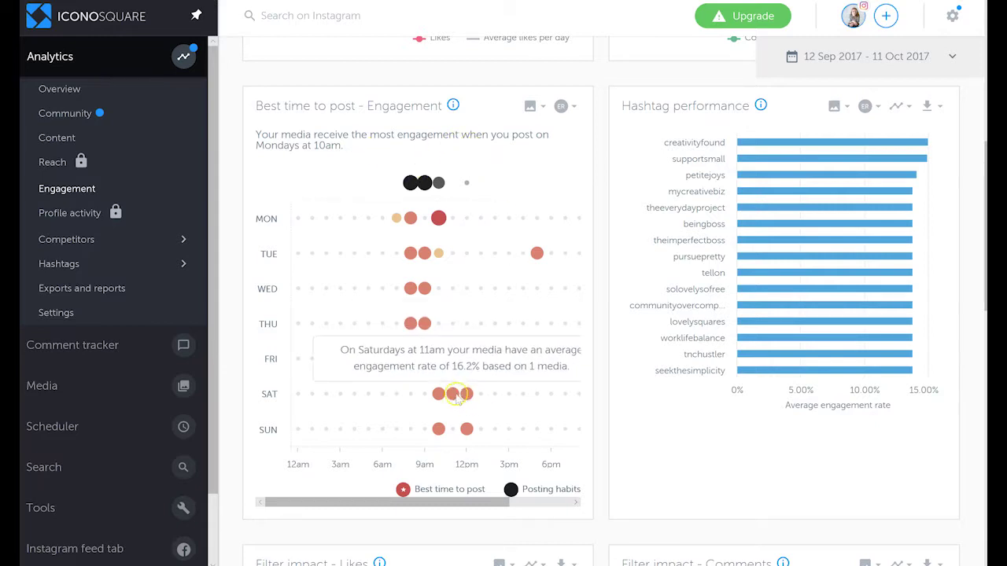
mouse_move(439, 395)
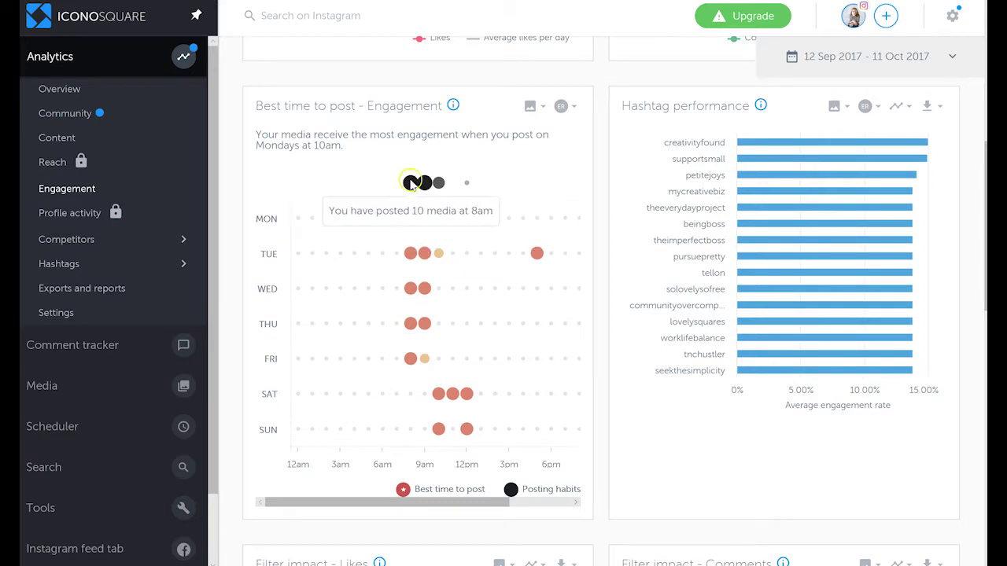
mouse_move(416, 182)
mouse_move(423, 254)
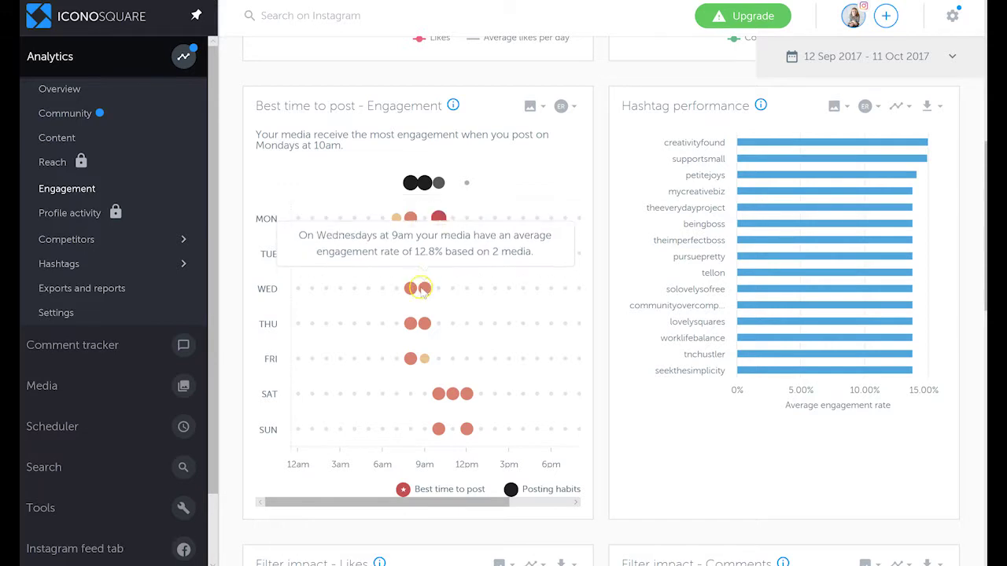
mouse_move(410, 322)
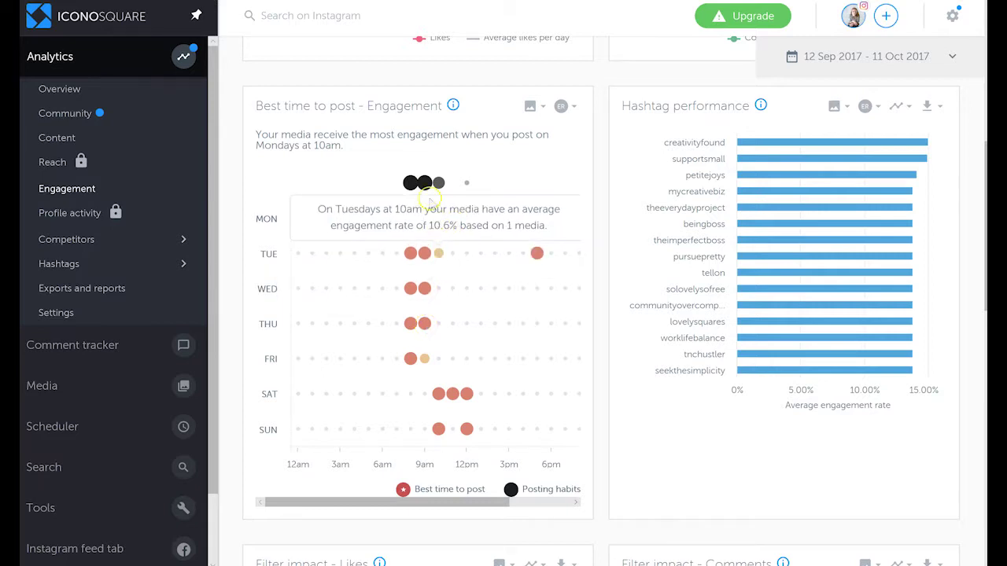
mouse_move(415, 222)
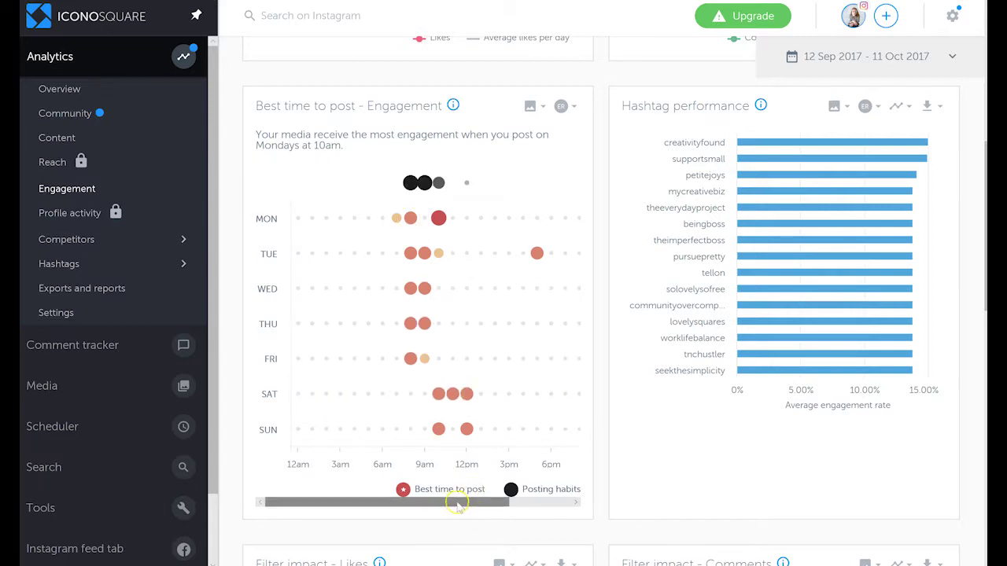
left_click_drag(458, 506, 482, 504)
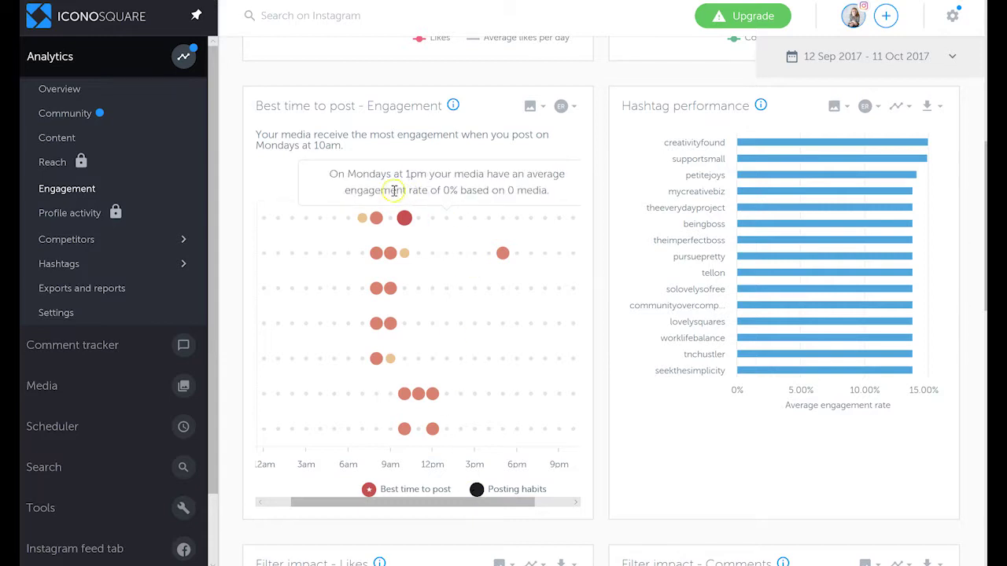
mouse_move(376, 184)
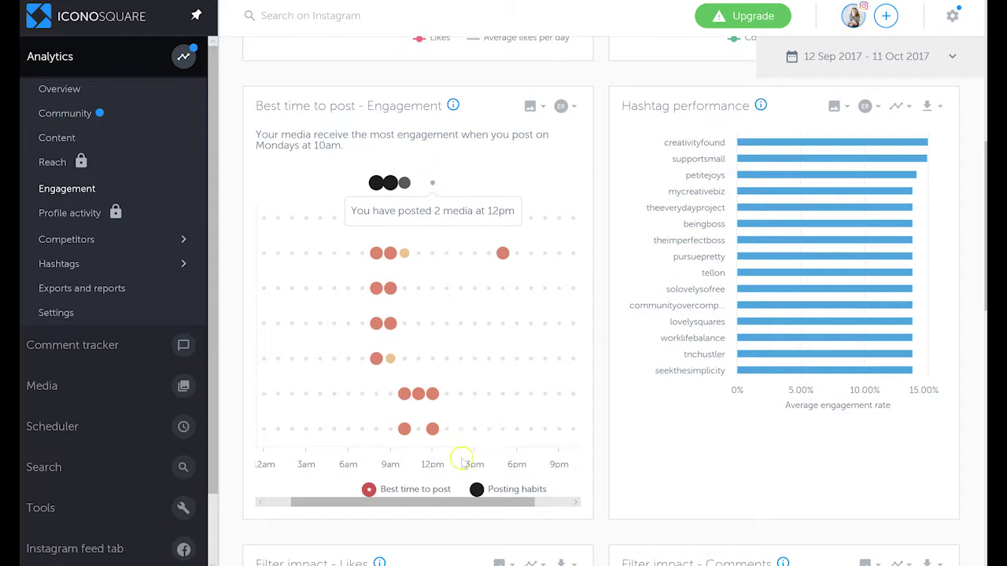
left_click_drag(461, 500, 399, 510)
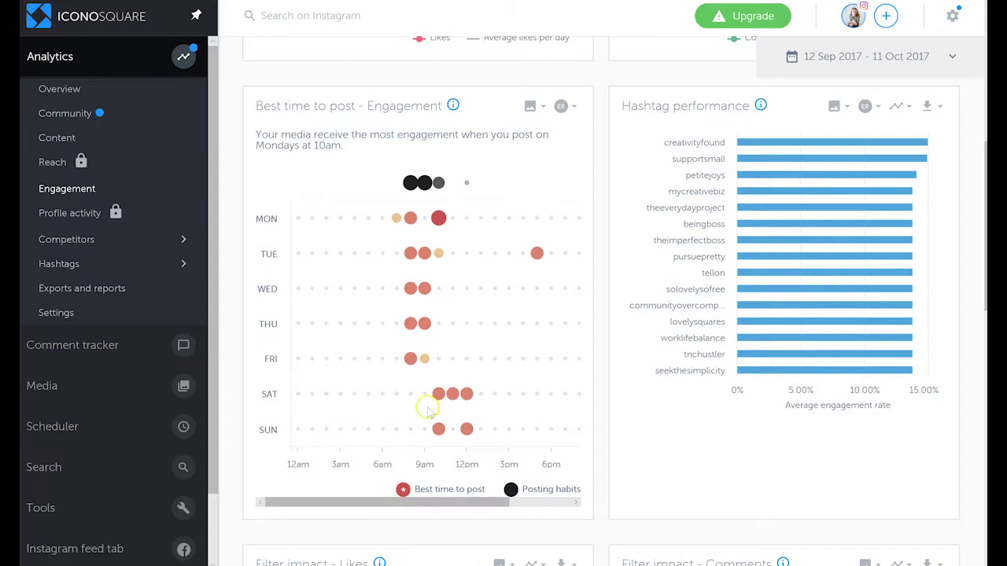
mouse_move(461, 218)
left_click(418, 438)
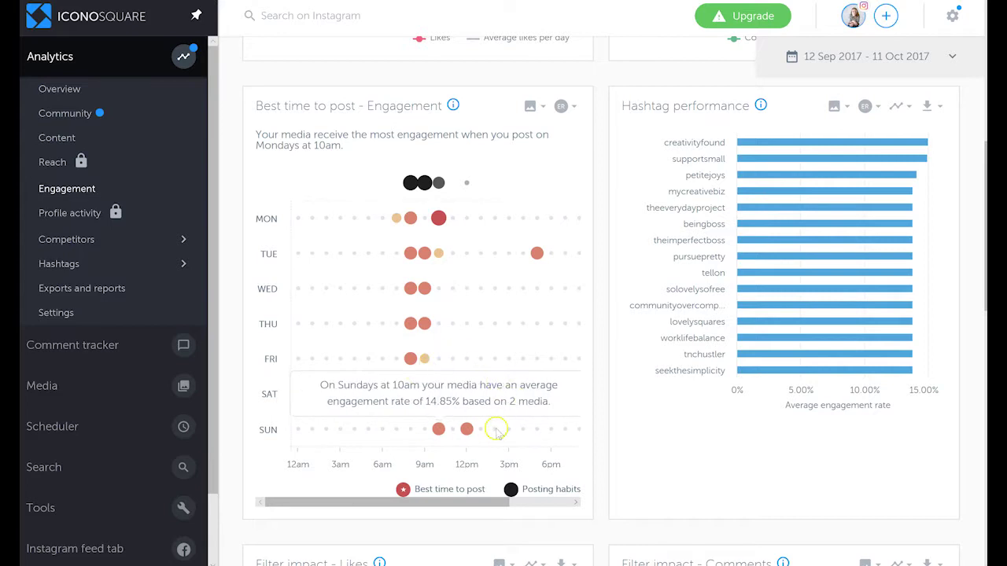
Step: Scroll past Filter impact to the top posts: 227 likes, 26 comments, 18.69% engagement
scroll(631, 414, "down", 5)
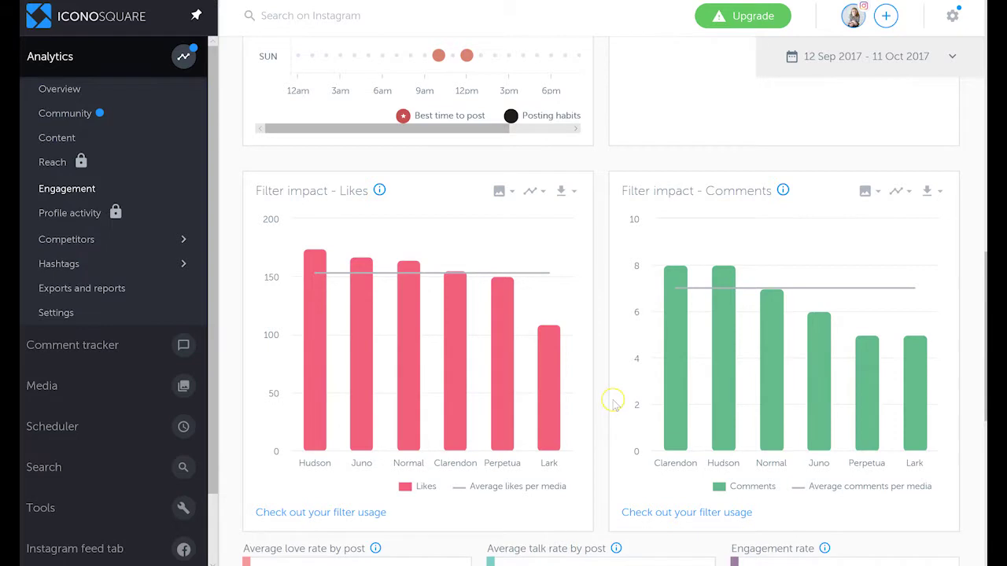
scroll(613, 403, "down", 2)
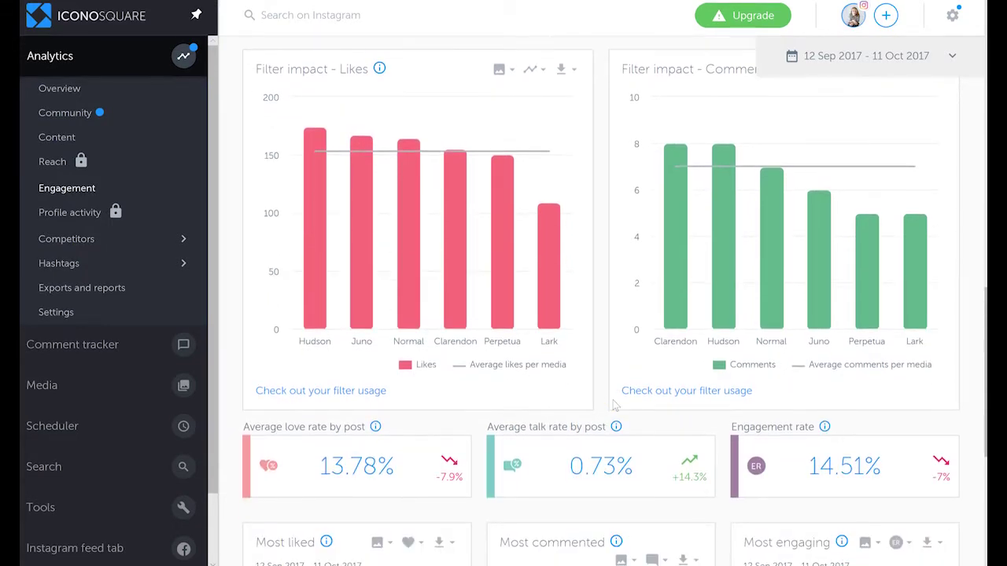
scroll(615, 405, "down", 1)
scroll(615, 405, "down", 1)
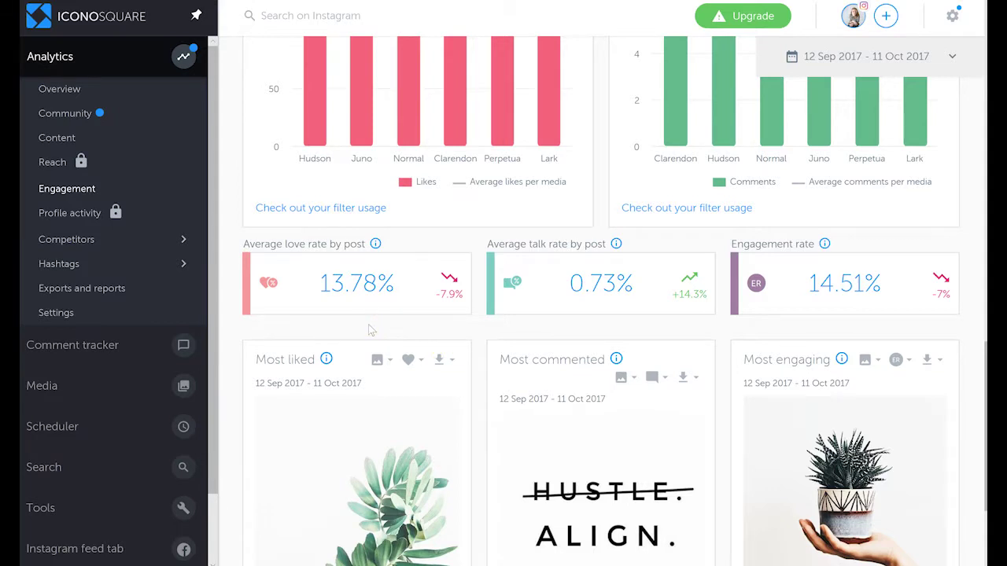
scroll(370, 326, "down", 2)
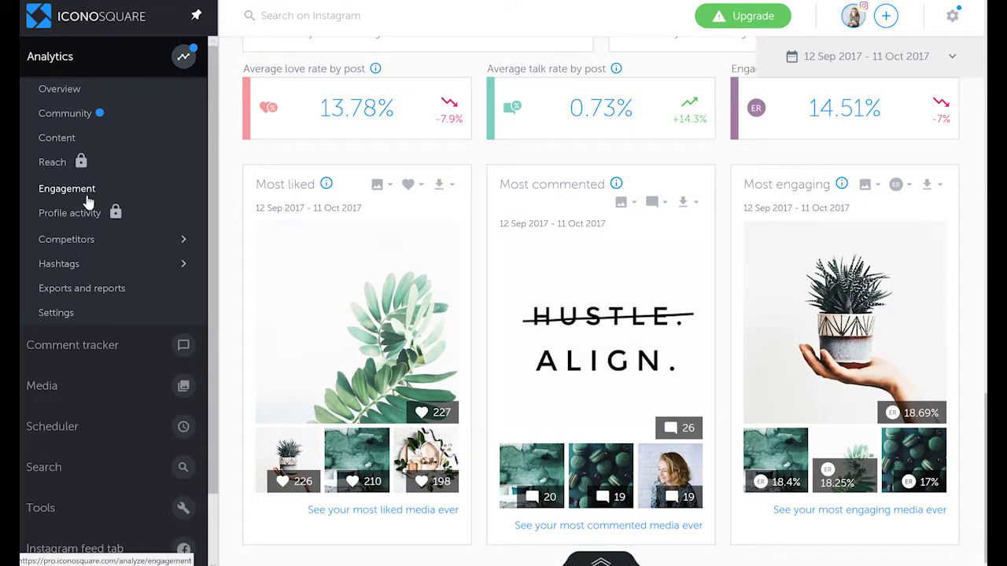
Step: Open the Overview page, dismiss its tour popup, and scroll to engagement stats: 5k likes, 263 comments, 14.51%
left_click(69, 93)
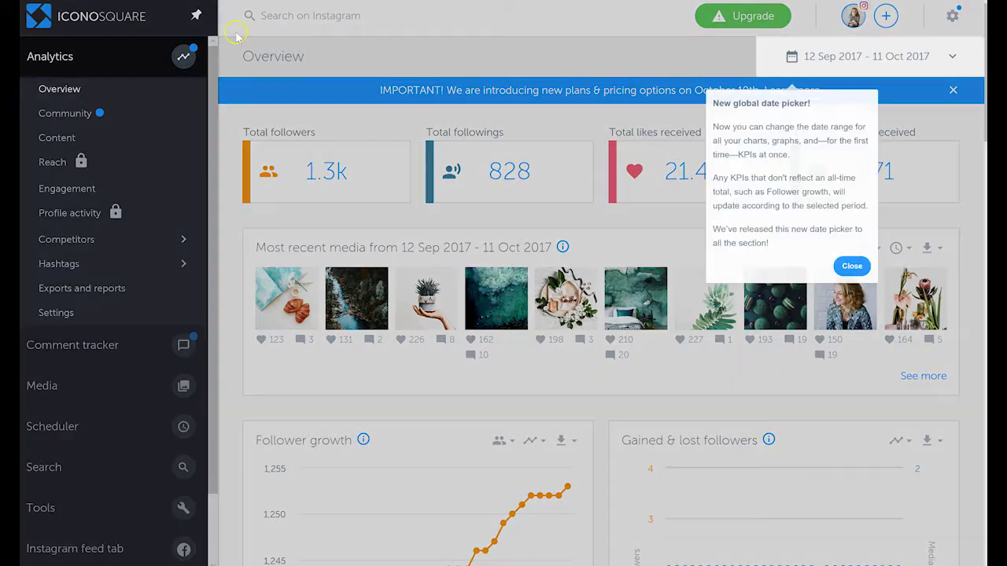
left_click(236, 36)
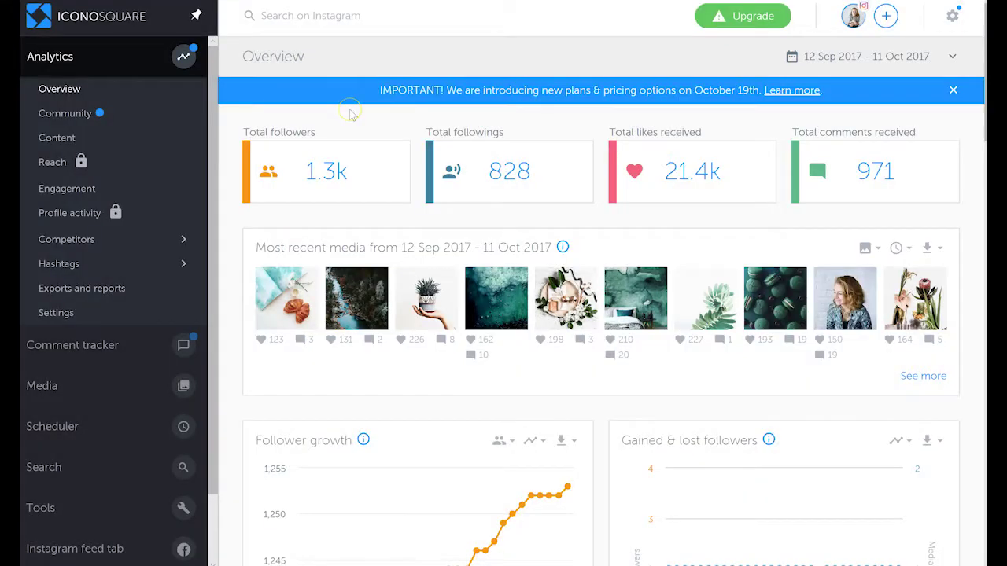
scroll(351, 116, "down", 2)
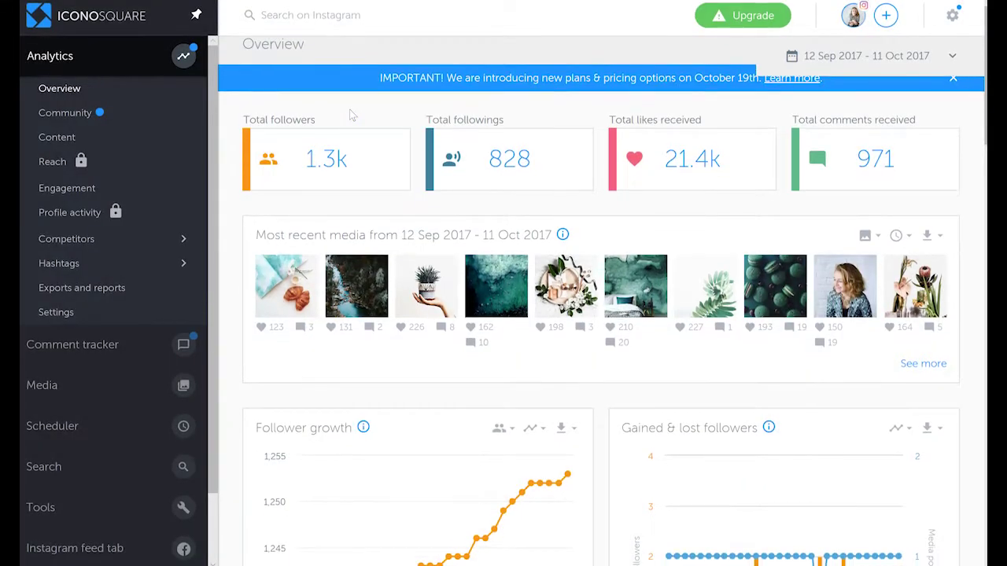
scroll(351, 116, "down", 4)
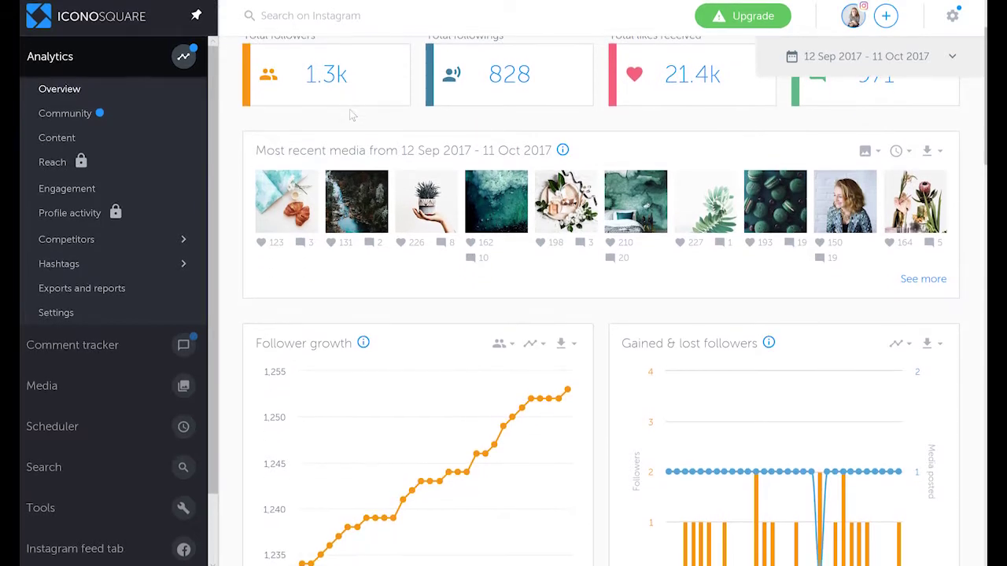
scroll(352, 115, "down", 3)
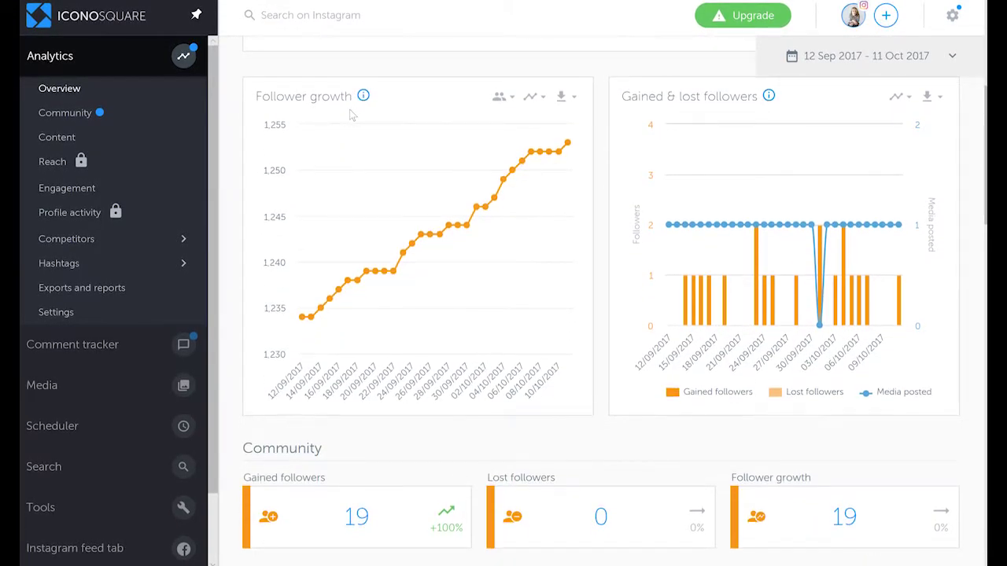
scroll(352, 115, "down", 1)
scroll(352, 116, "down", 6)
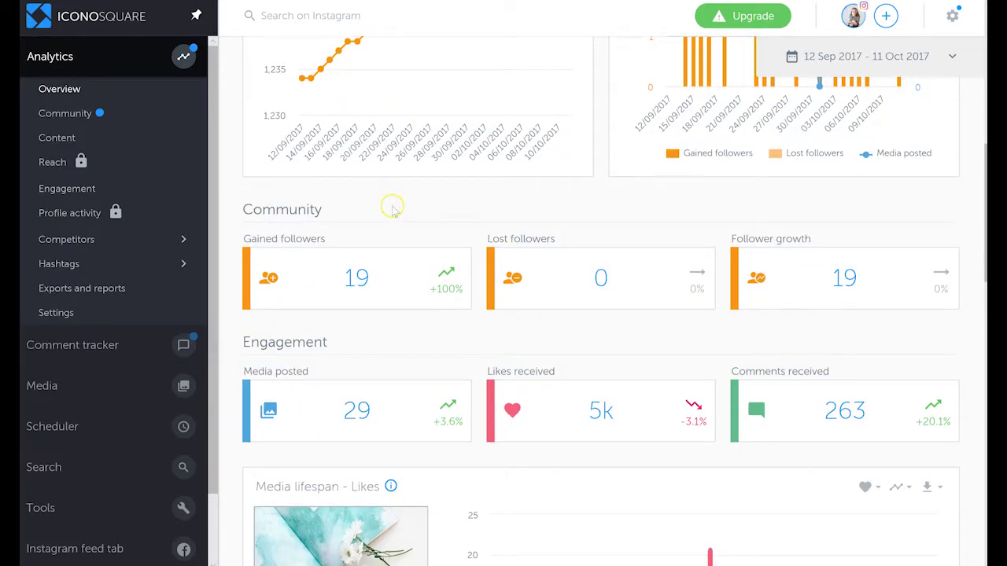
scroll(394, 211, "down", 3)
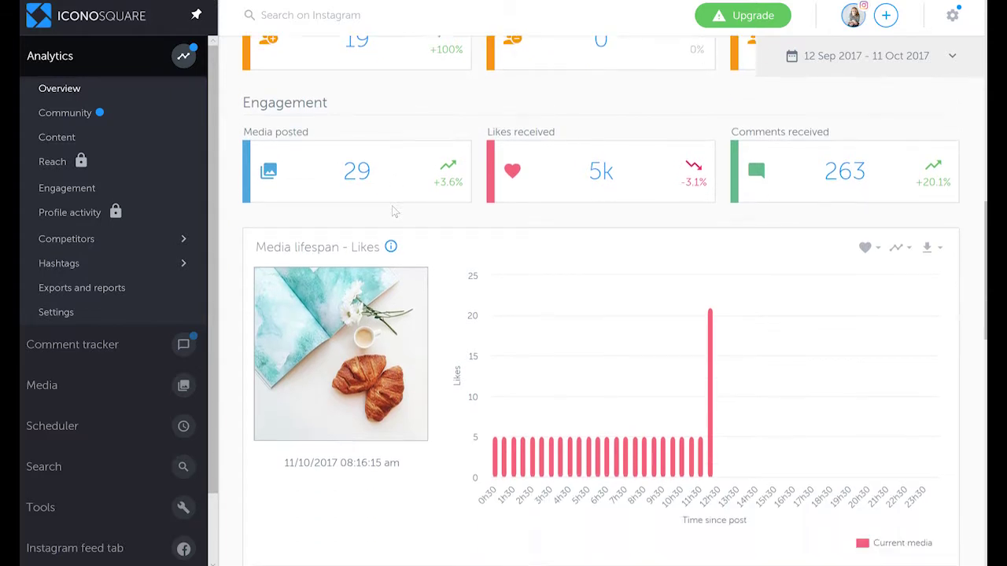
scroll(394, 211, "down", 5)
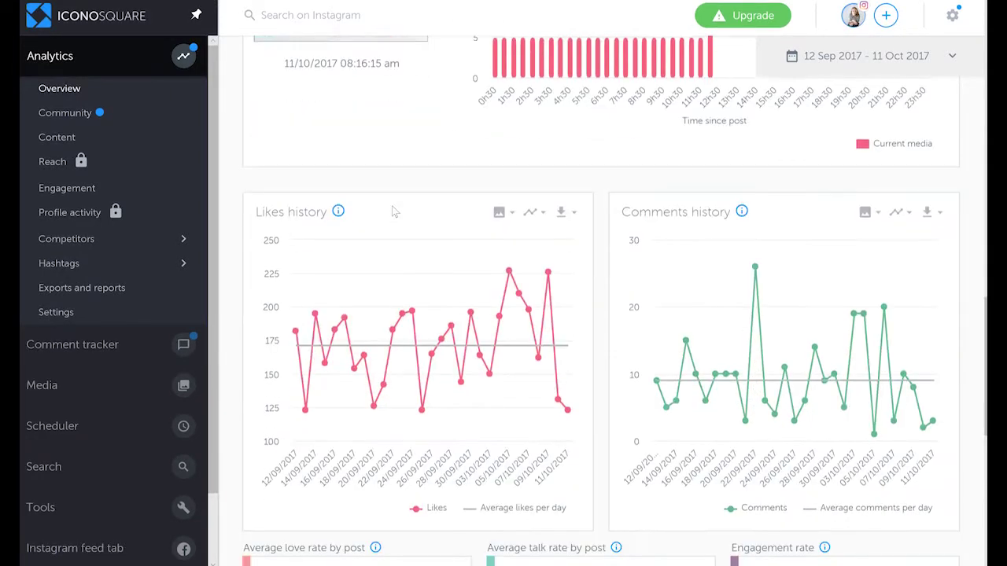
scroll(393, 210, "down", 1)
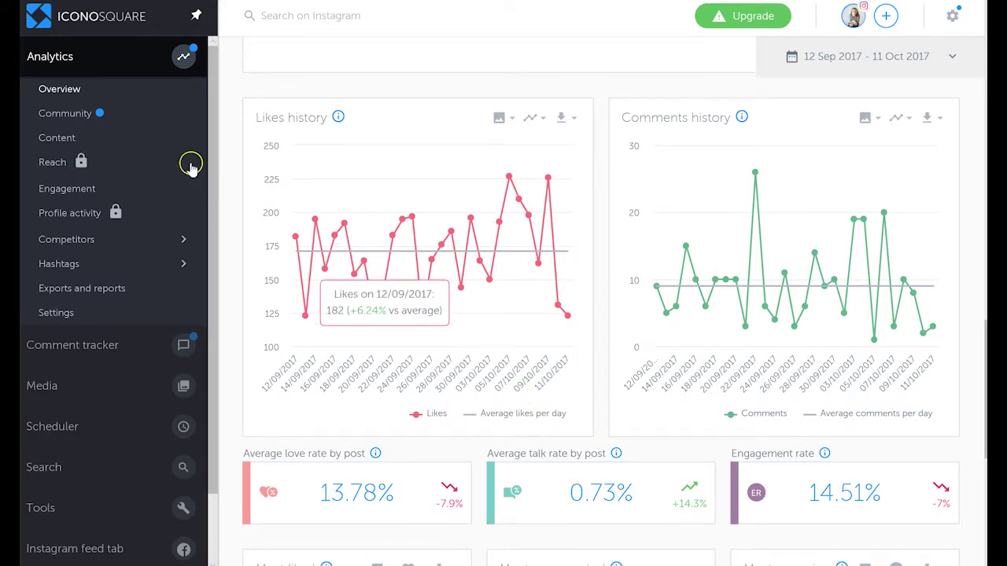
Step: Open Community analytics and review Distribution, Reachability and the 65 'Excellent' followers' activity score
left_click(77, 116)
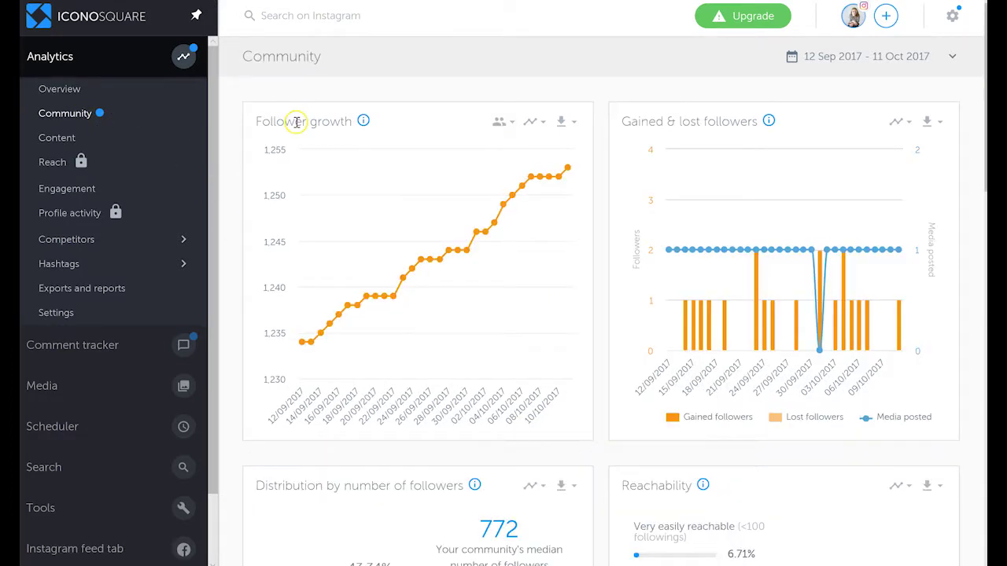
left_click(383, 59)
scroll(580, 245, "down", 3)
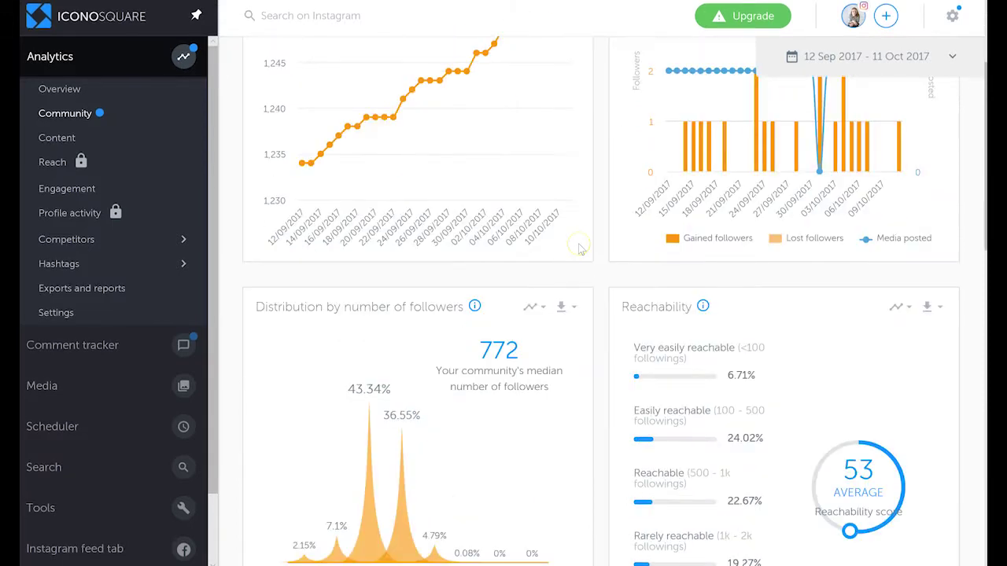
scroll(580, 249, "down", 2)
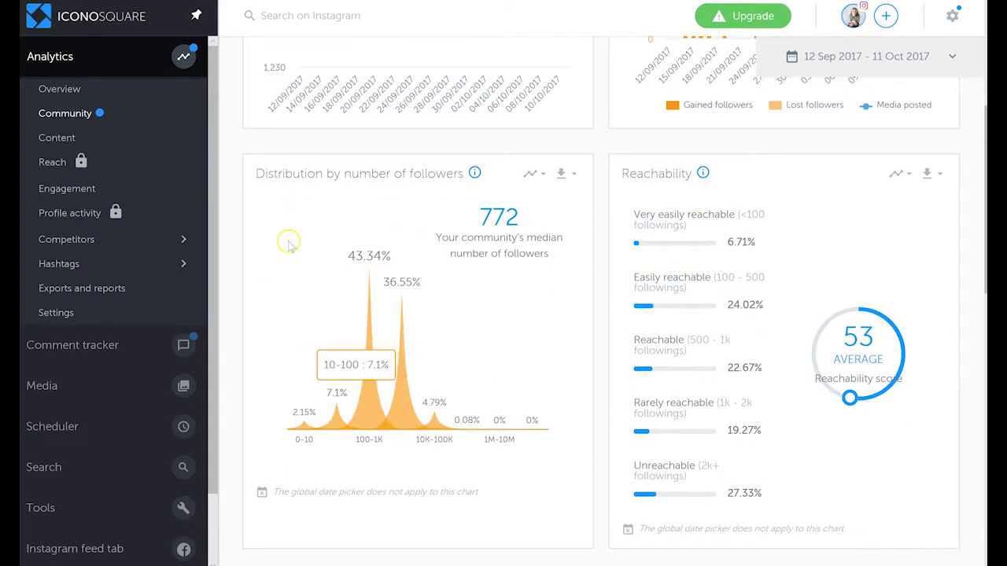
scroll(558, 341, "down", 1)
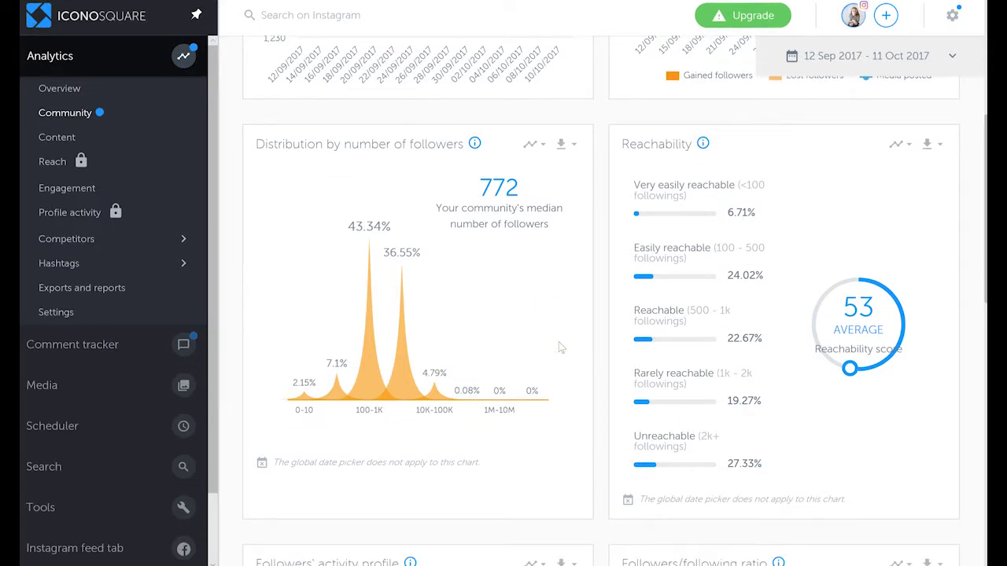
scroll(558, 341, "down", 1)
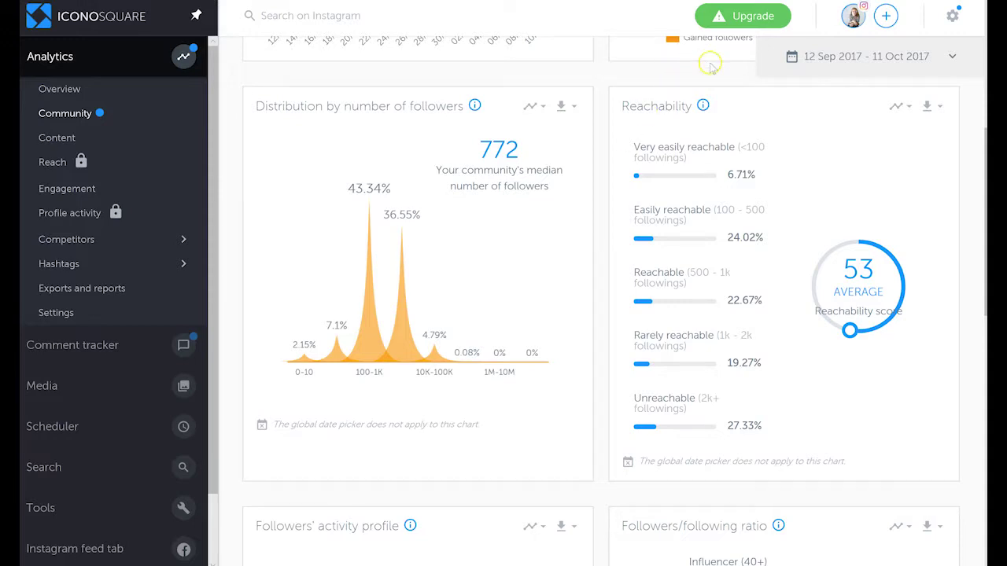
scroll(622, 314, "down", 5)
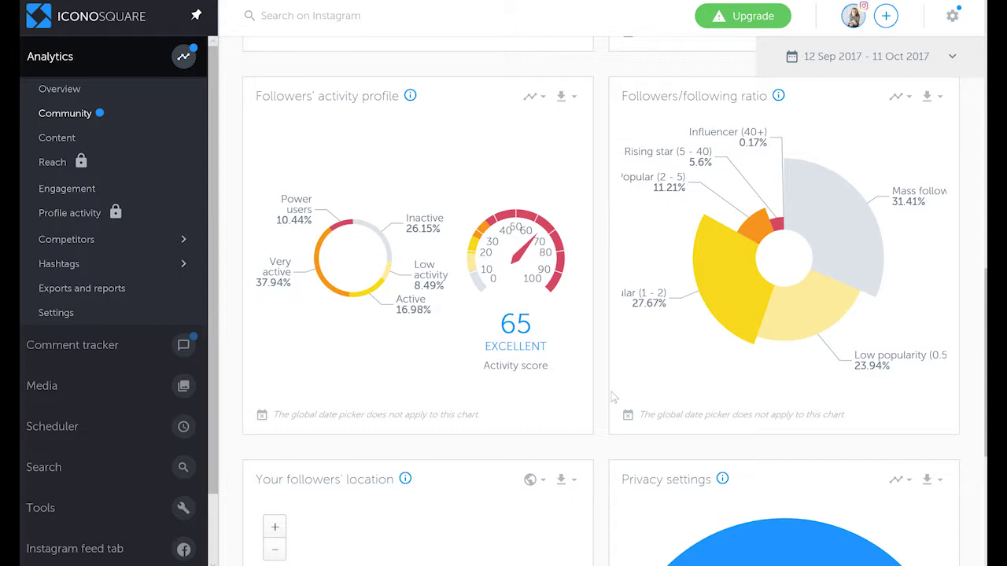
Step: Inspect the followers/following ratio pie segments, then view the US-centred location map and 4.01%/5.99% privacy split
scroll(613, 397, "up", 1)
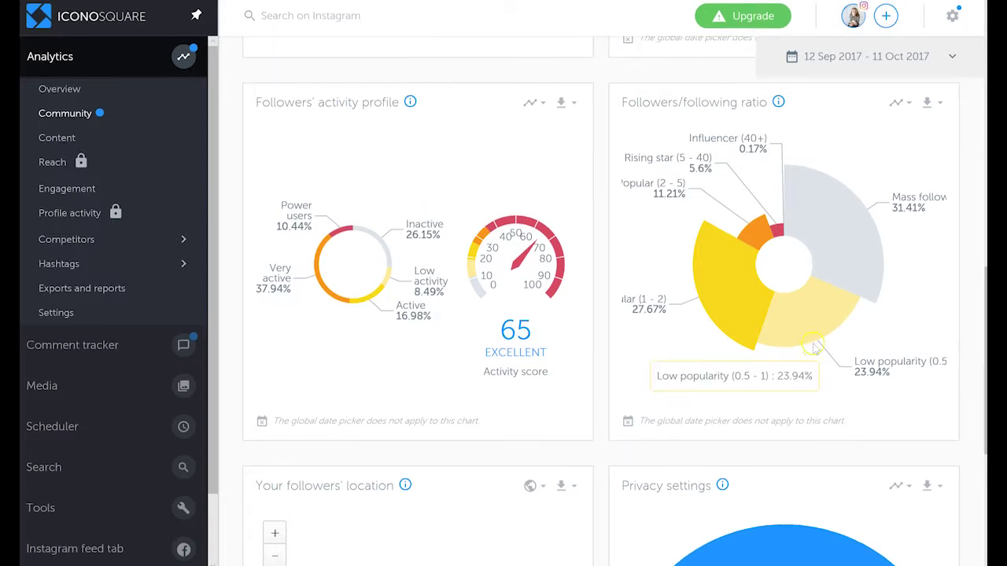
mouse_move(728, 291)
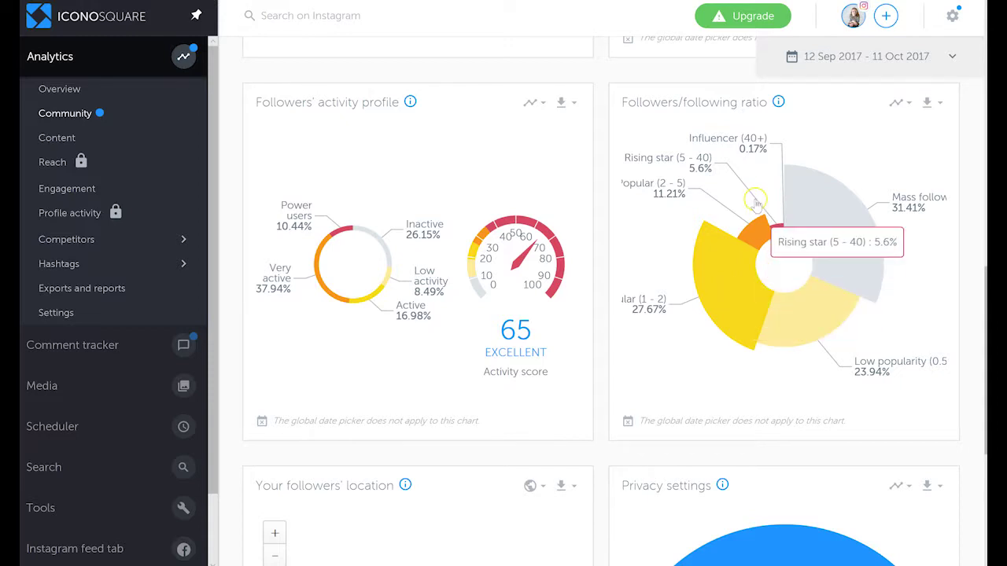
mouse_move(784, 329)
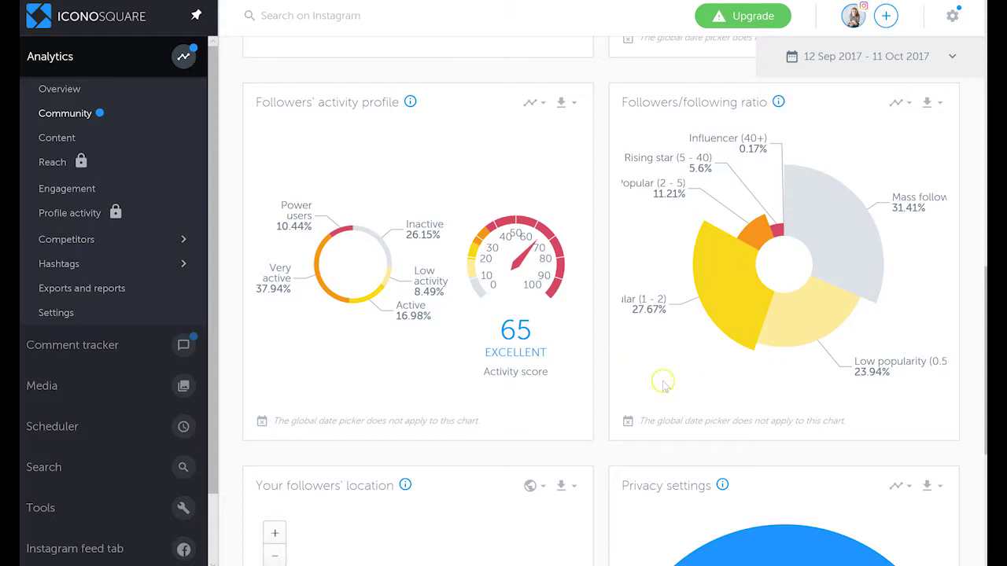
scroll(783, 362, "down", 1)
scroll(784, 365, "down", 3)
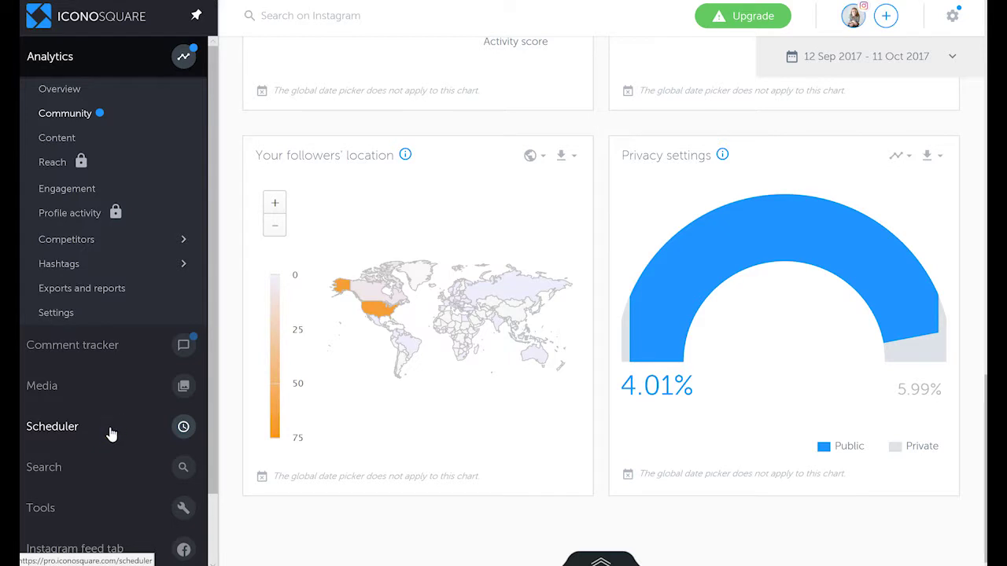
Step: Open the Post scheduler, expand Tools to show Widget and Chrome extension, then return to the home dashboard
left_click(78, 427)
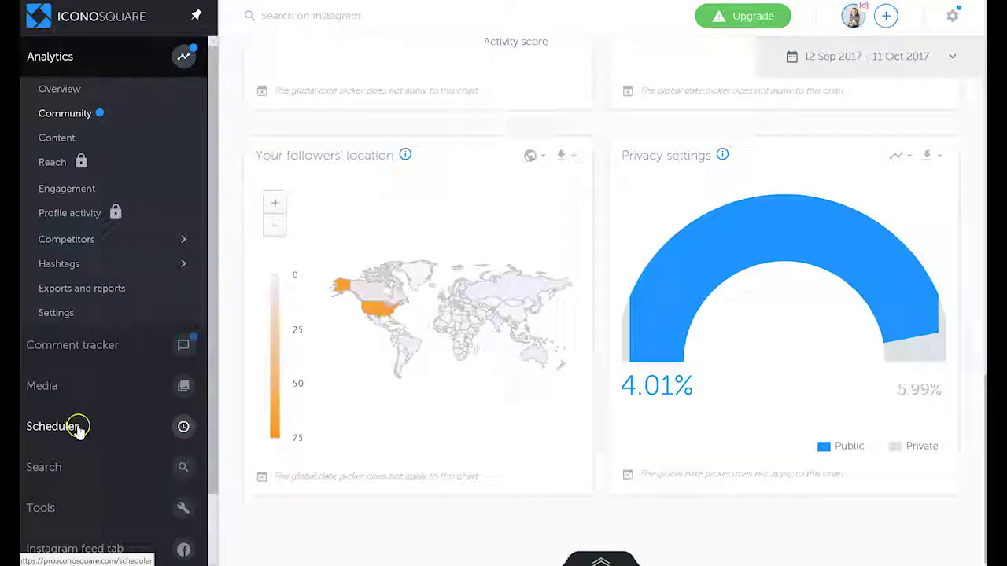
left_click(111, 300)
left_click(48, 258)
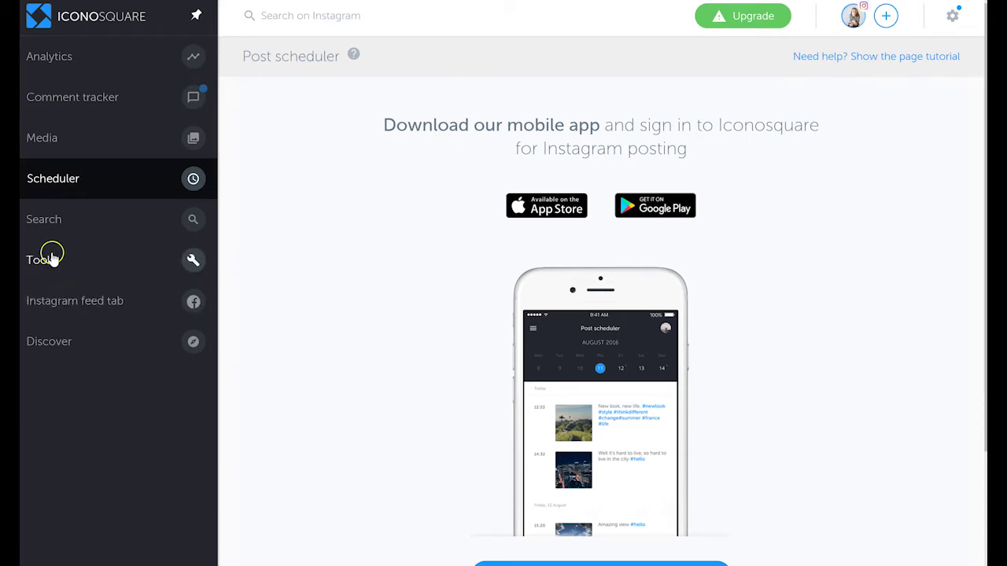
left_click(83, 259)
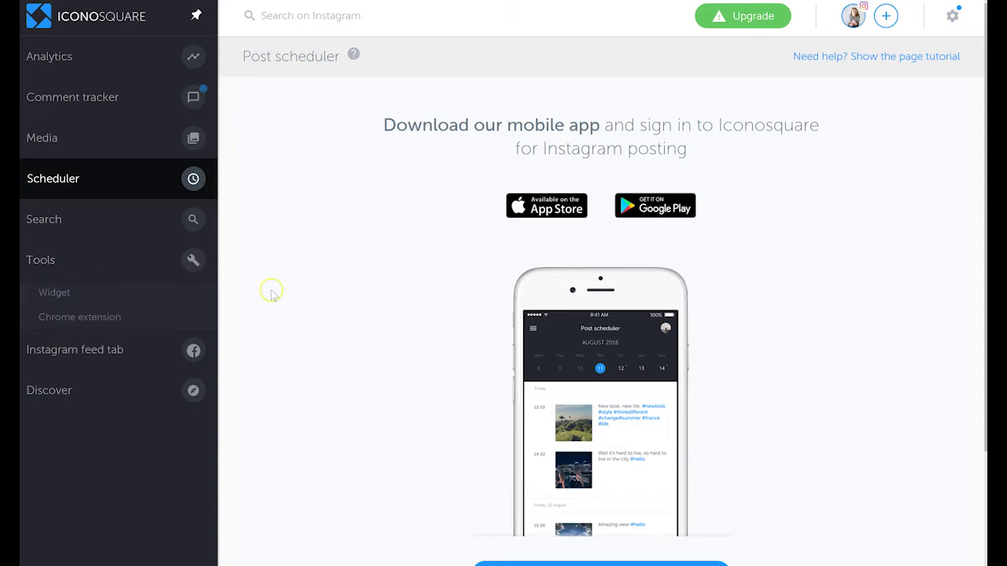
scroll(271, 290, "down", 2)
scroll(271, 289, "up", 2)
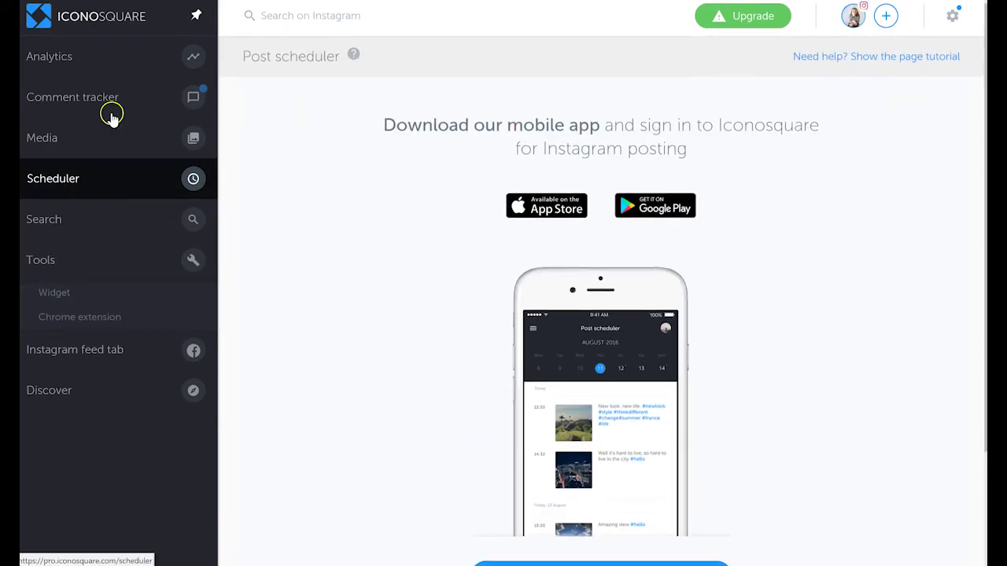
left_click(96, 29)
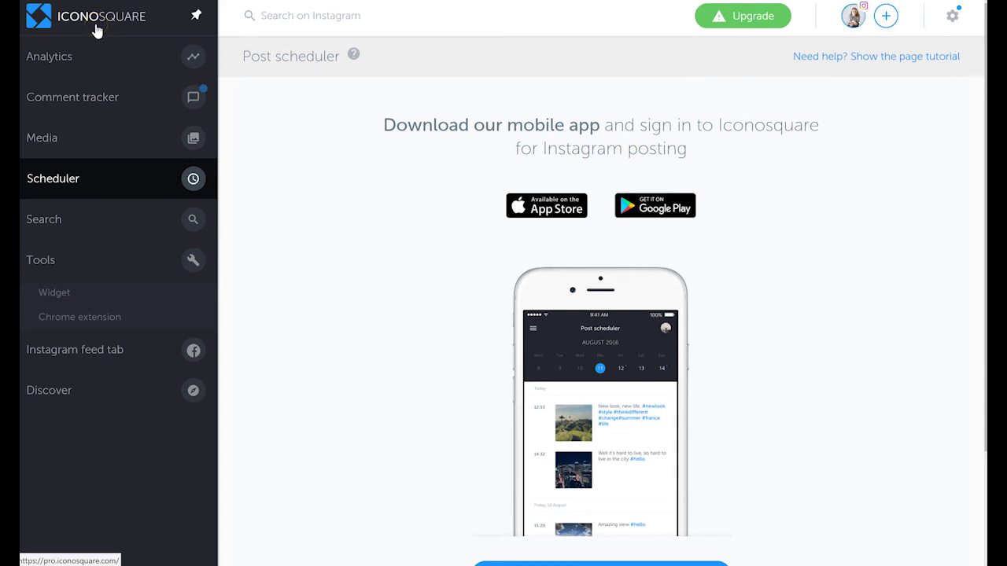